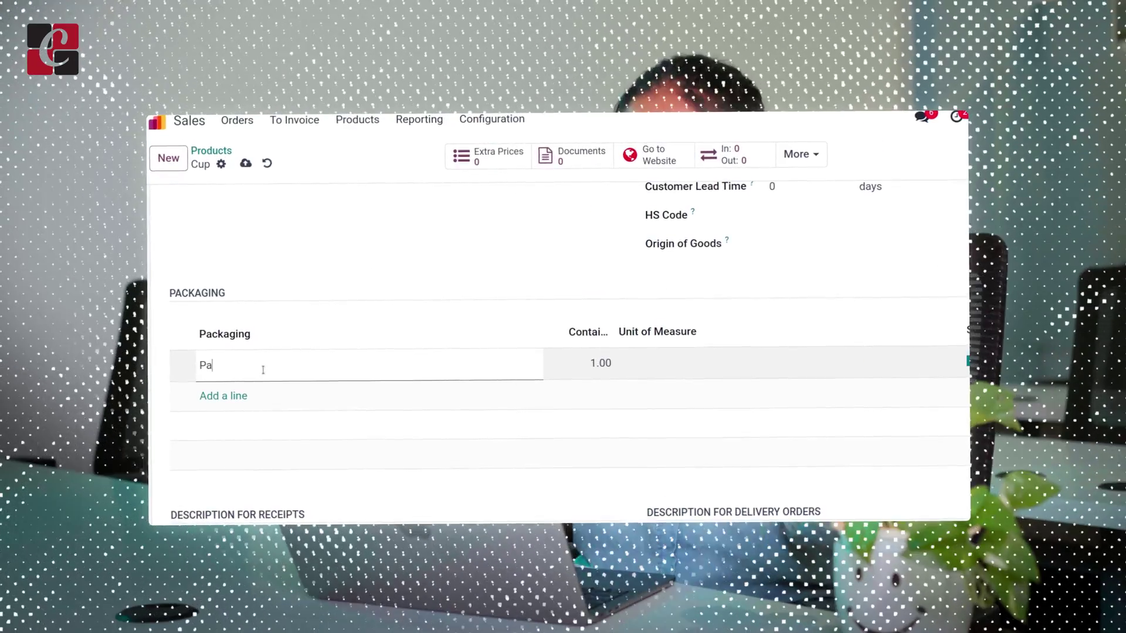
Preview a 'Pack of 5' packaging containing 5 units, then enable Product Packagings
type("ck of 5")
key("Tab")
type("5")
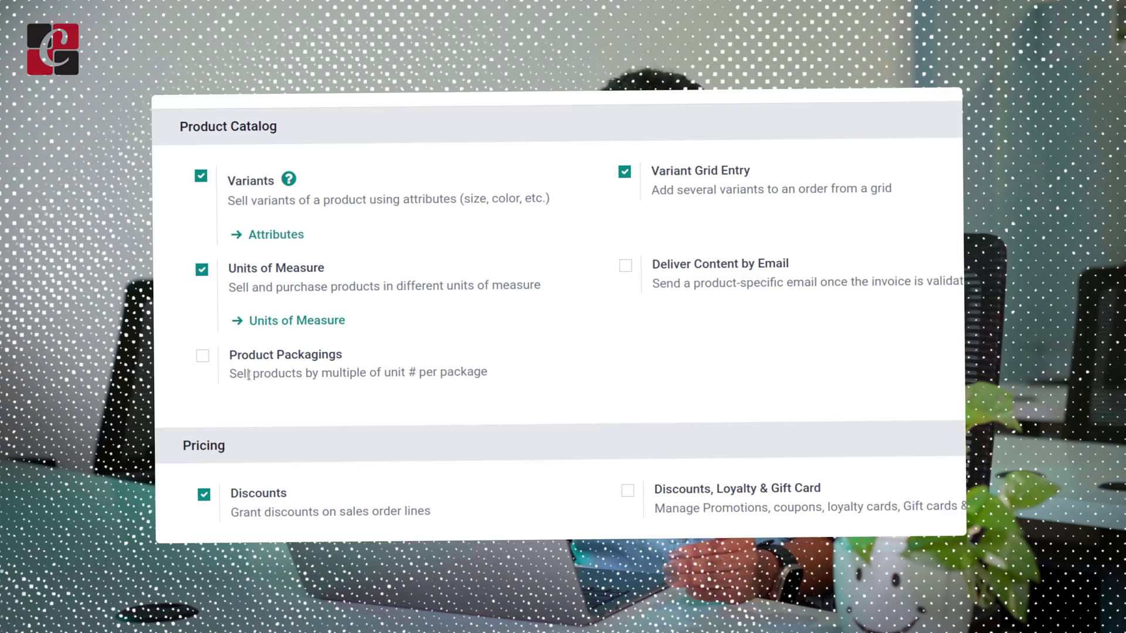
left_click(203, 349)
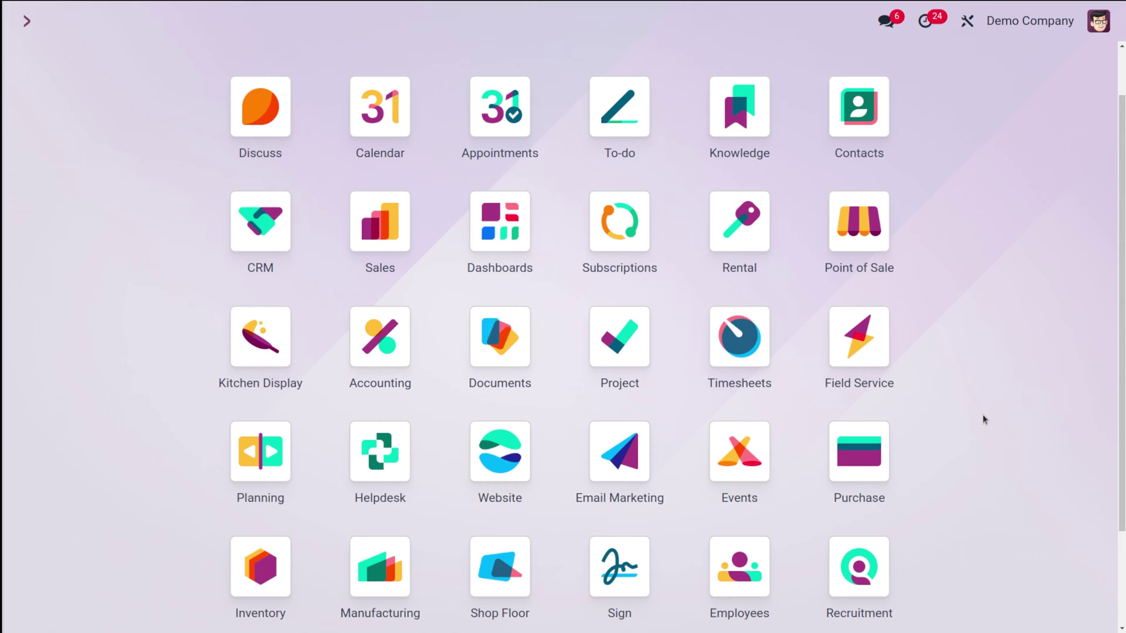
In the Sales app's Configuration > Settings, tick Product Packagings and save
left_click(406, 224)
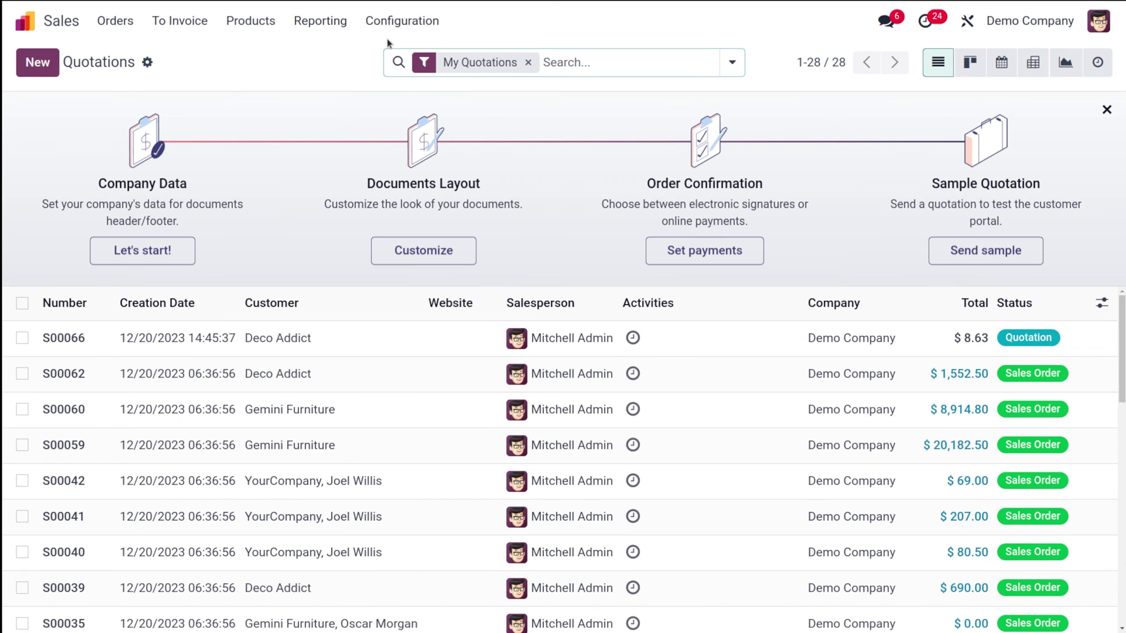
left_click(388, 16)
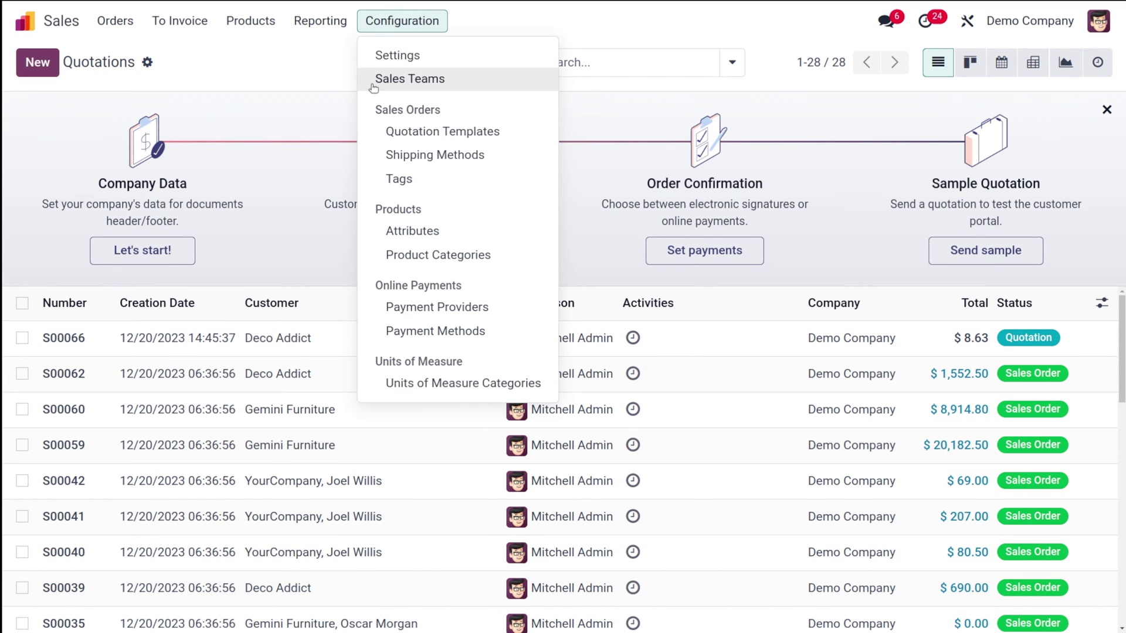
left_click(414, 59)
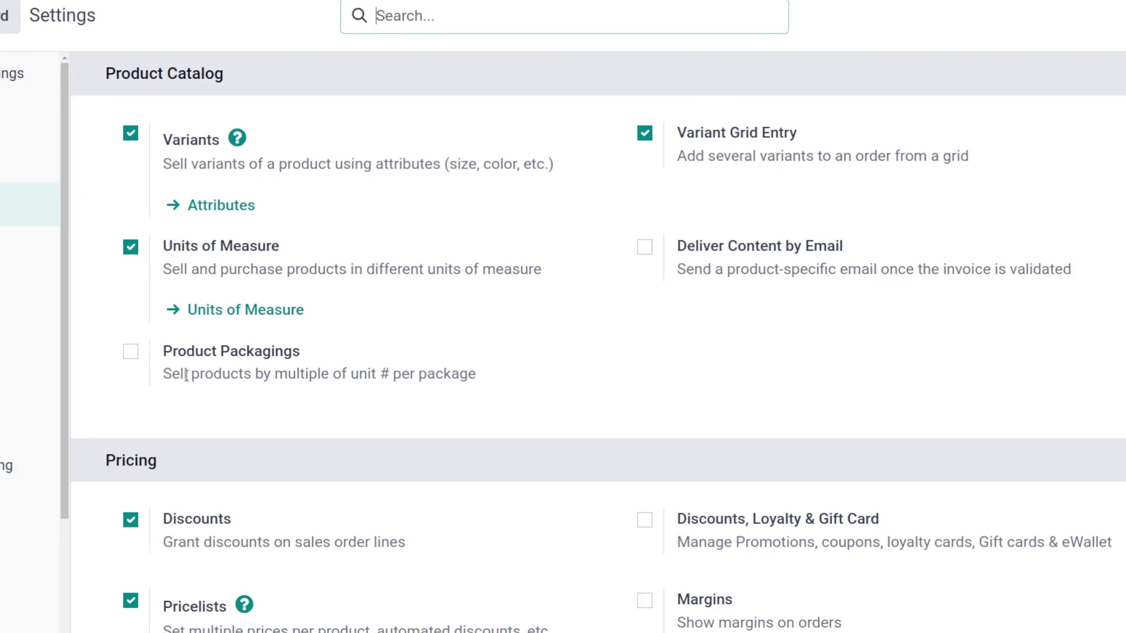
left_click(75, 367)
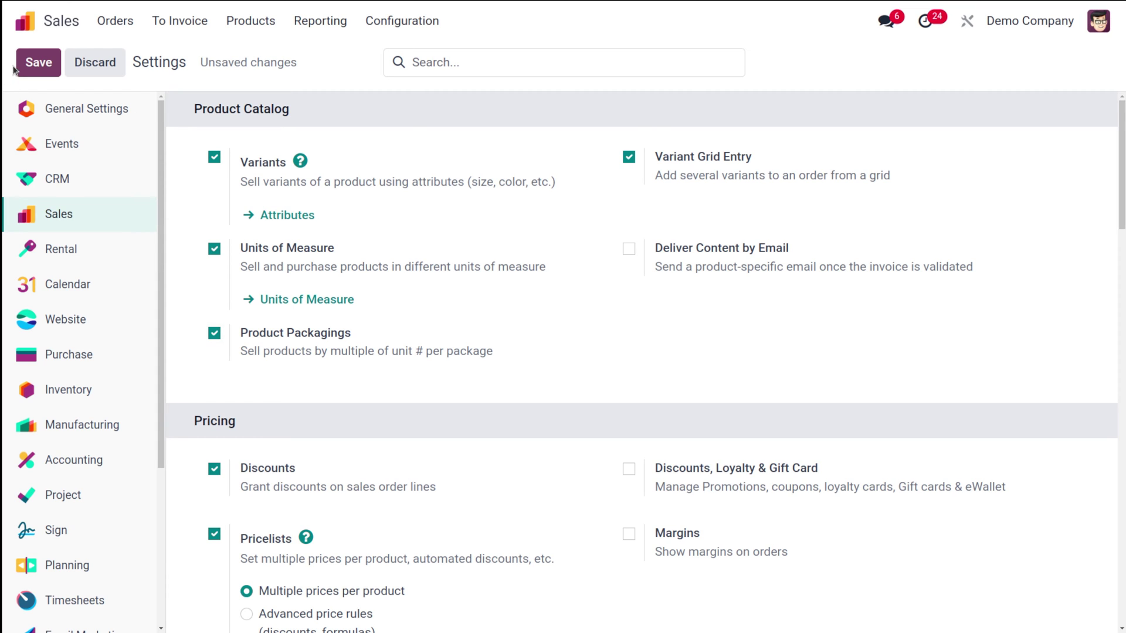
left_click(31, 63)
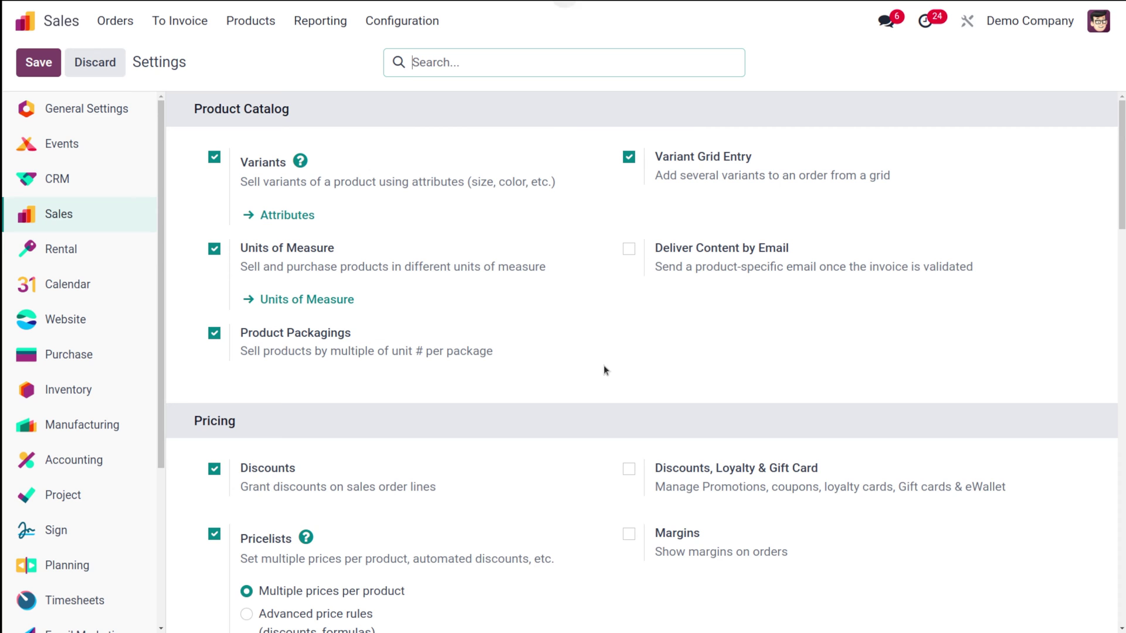
Create a favourite product named 'Cup' and scroll its Inventory tab to Packaging
left_click(250, 21)
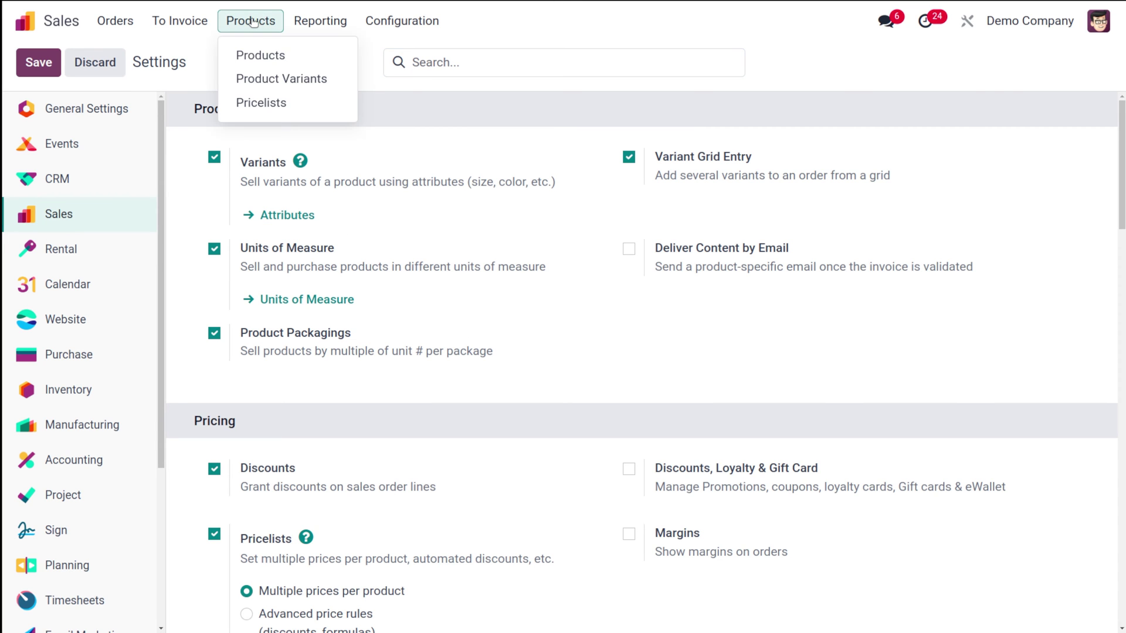
left_click(252, 54)
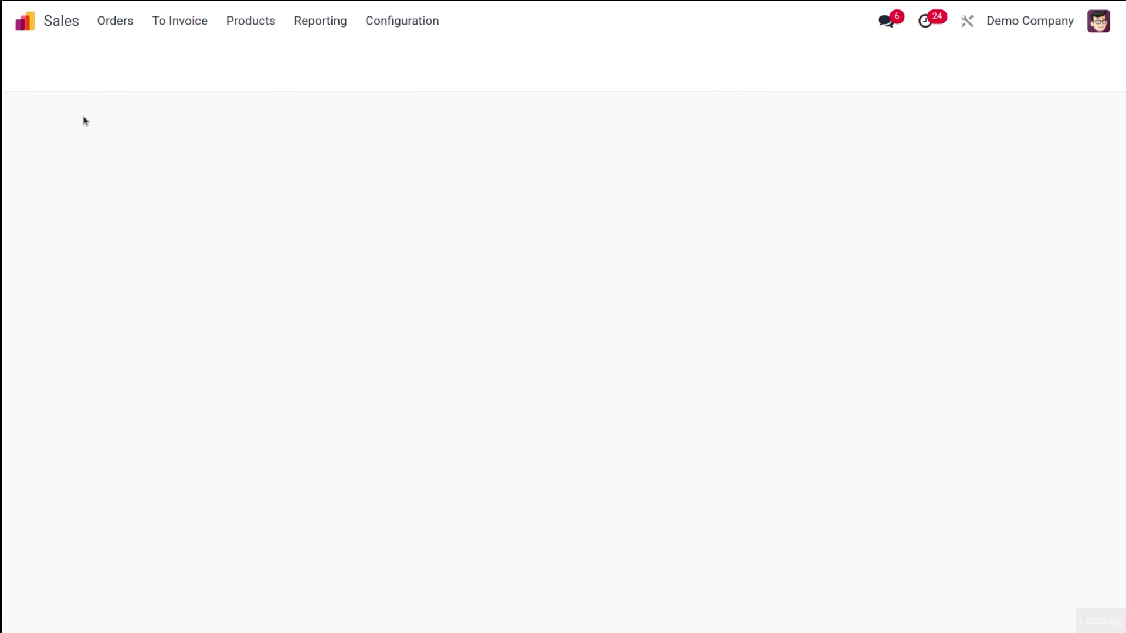
left_click(44, 61)
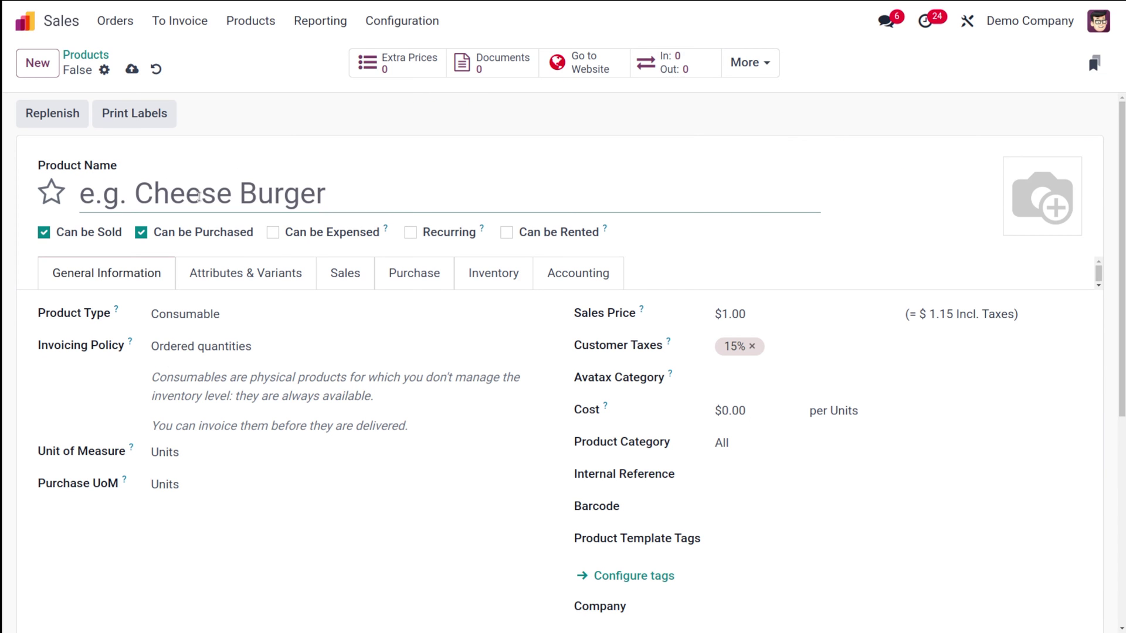
type("cup")
key("BackSpace")
key("BackSpace")
key("BackSpace")
type("Cup")
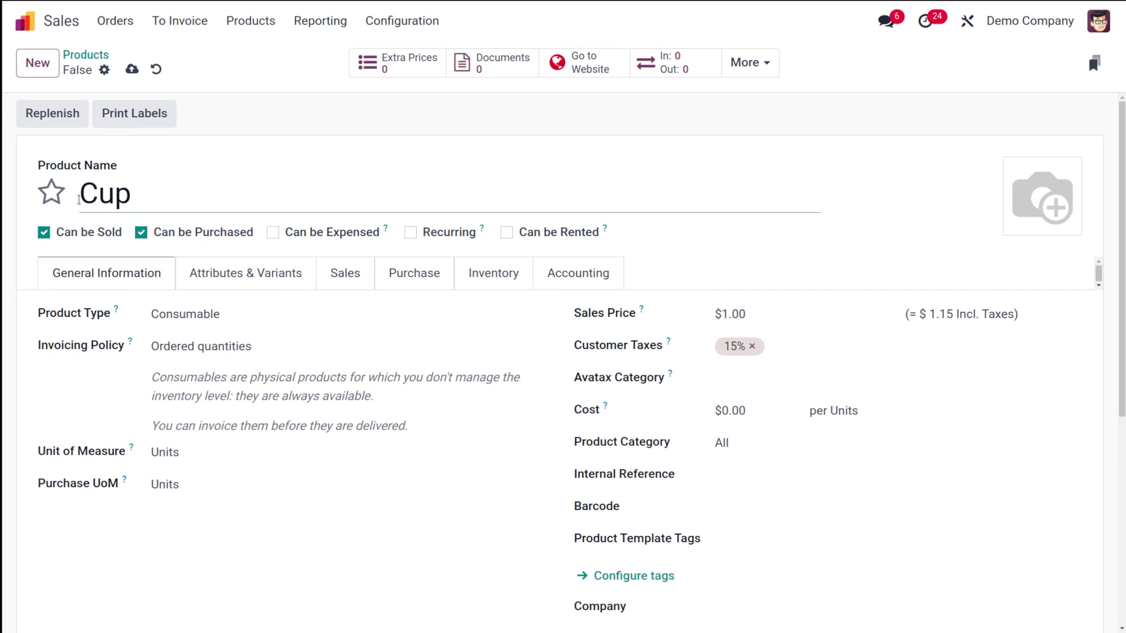
left_click(58, 202)
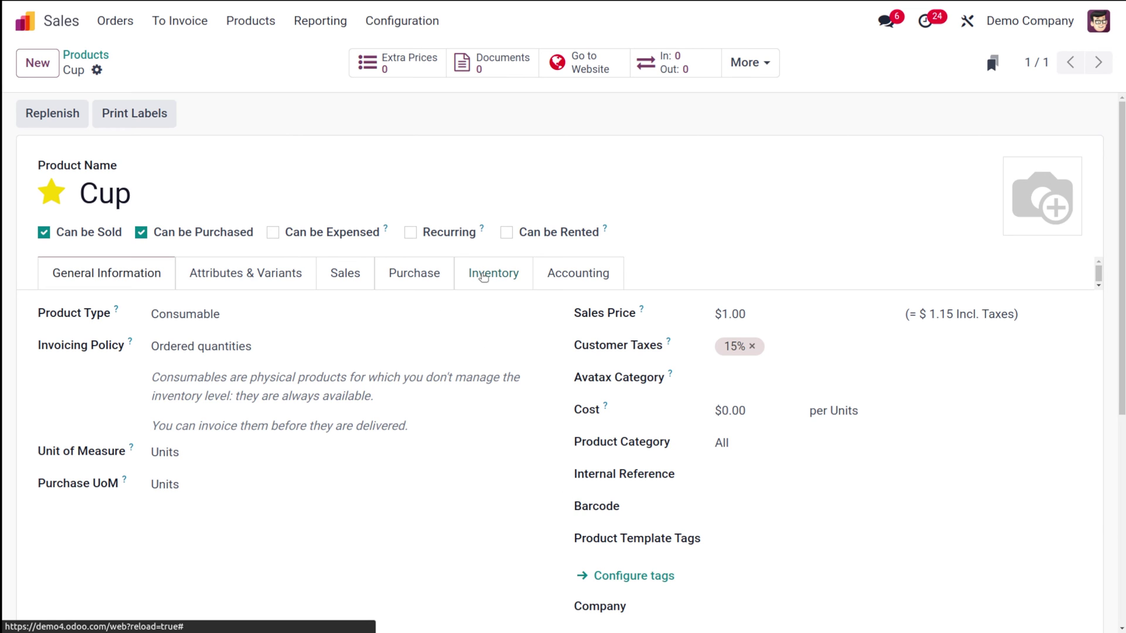
left_click(484, 277)
scroll(518, 469, "down", 6)
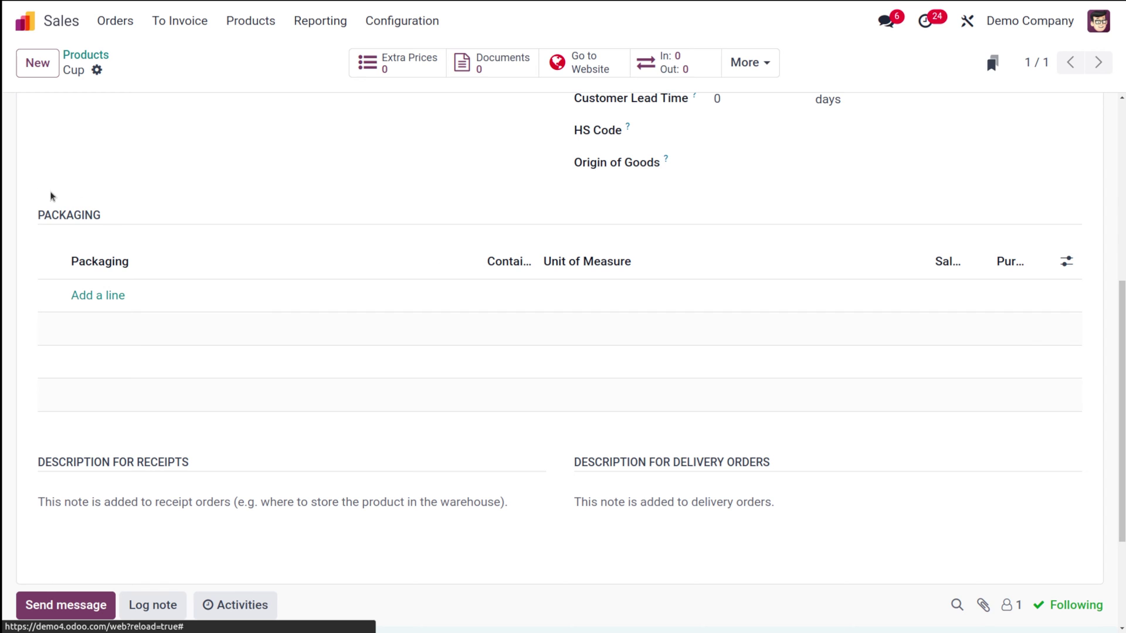
Add a 'Pack of 5' packaging line to Cup with contained quantity 5
left_click(91, 294)
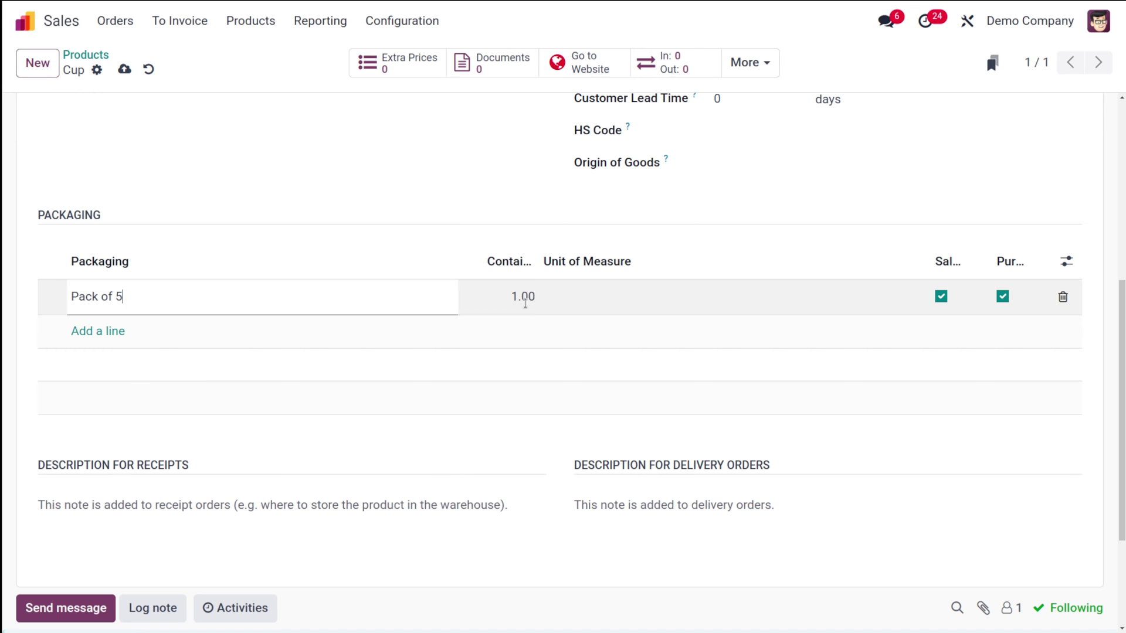
left_click(525, 303)
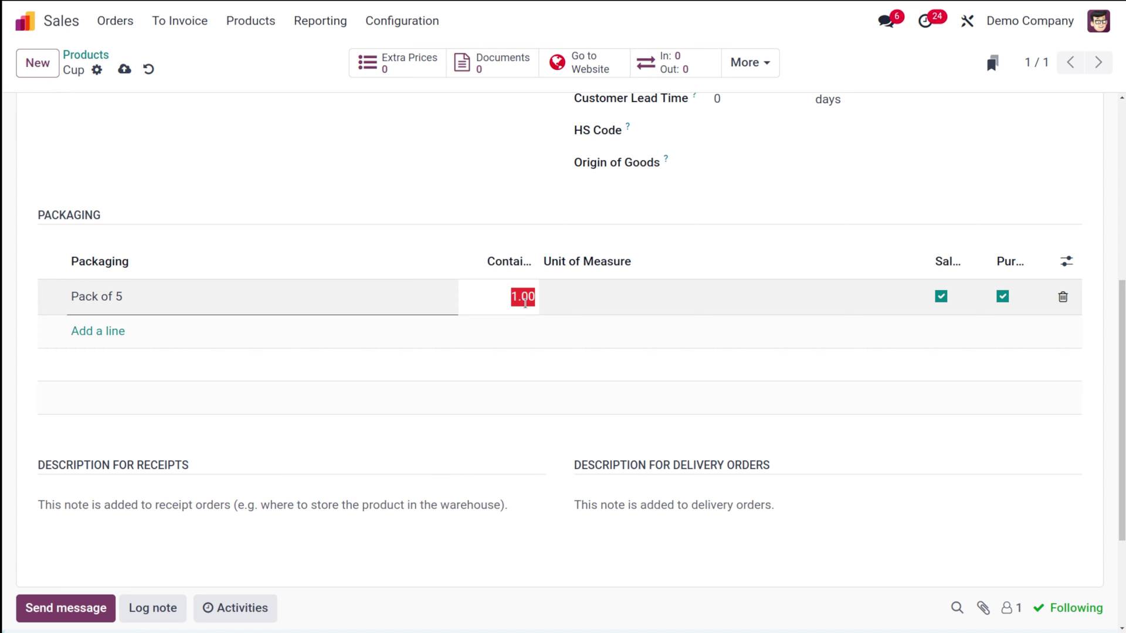
type("5")
left_click(642, 313)
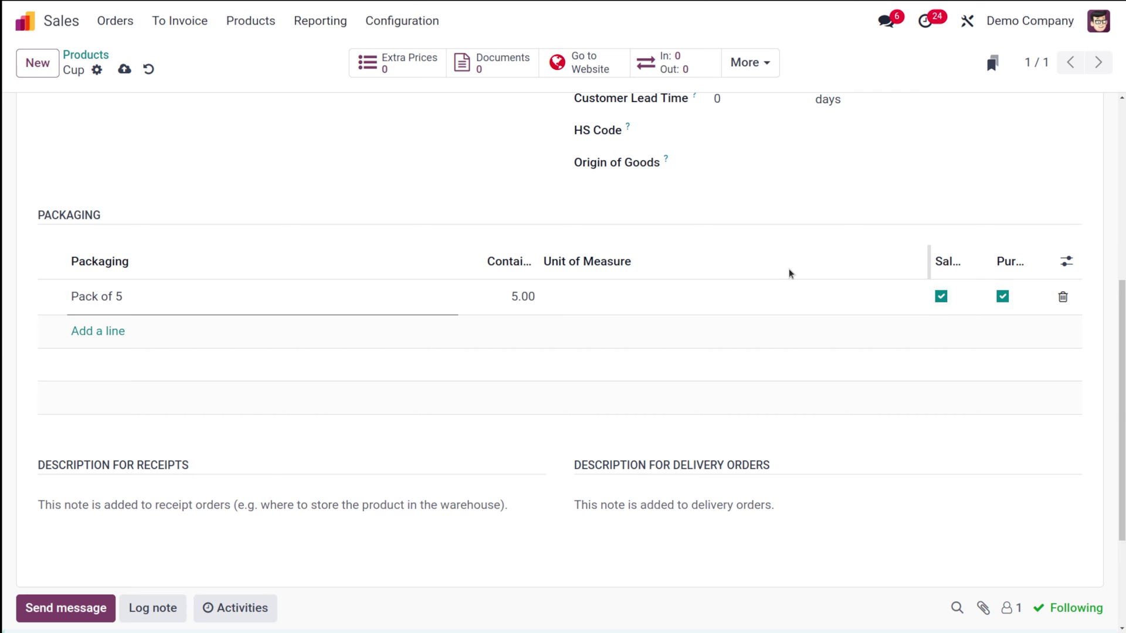
scroll(790, 274, "up", 6)
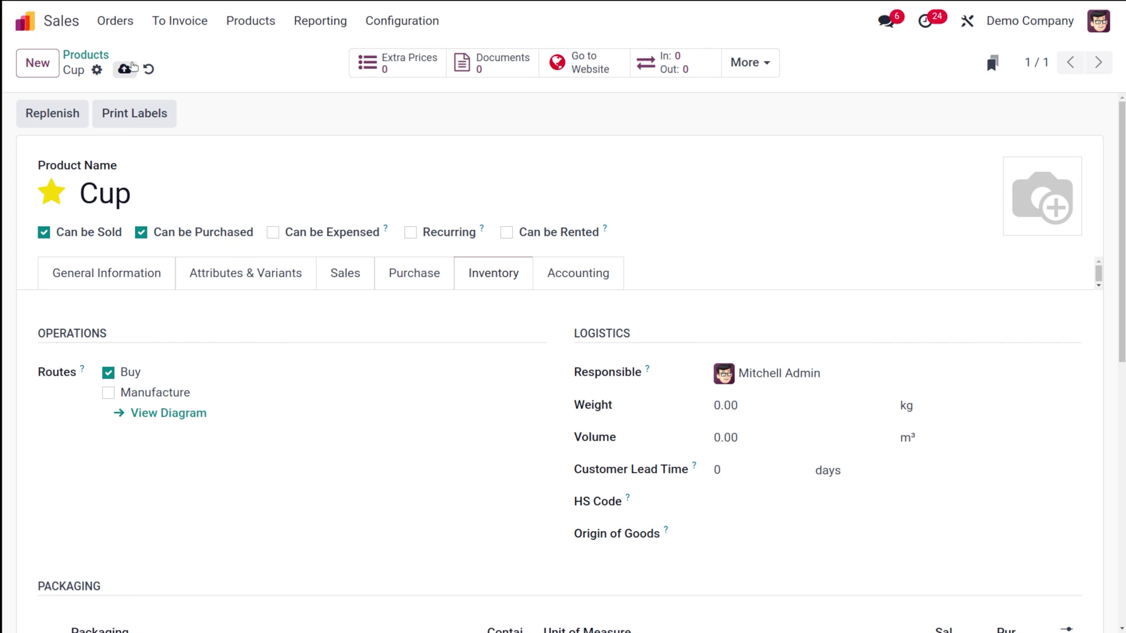
Save the Cup product and go to the Quotations list
left_click(124, 70)
left_click(115, 20)
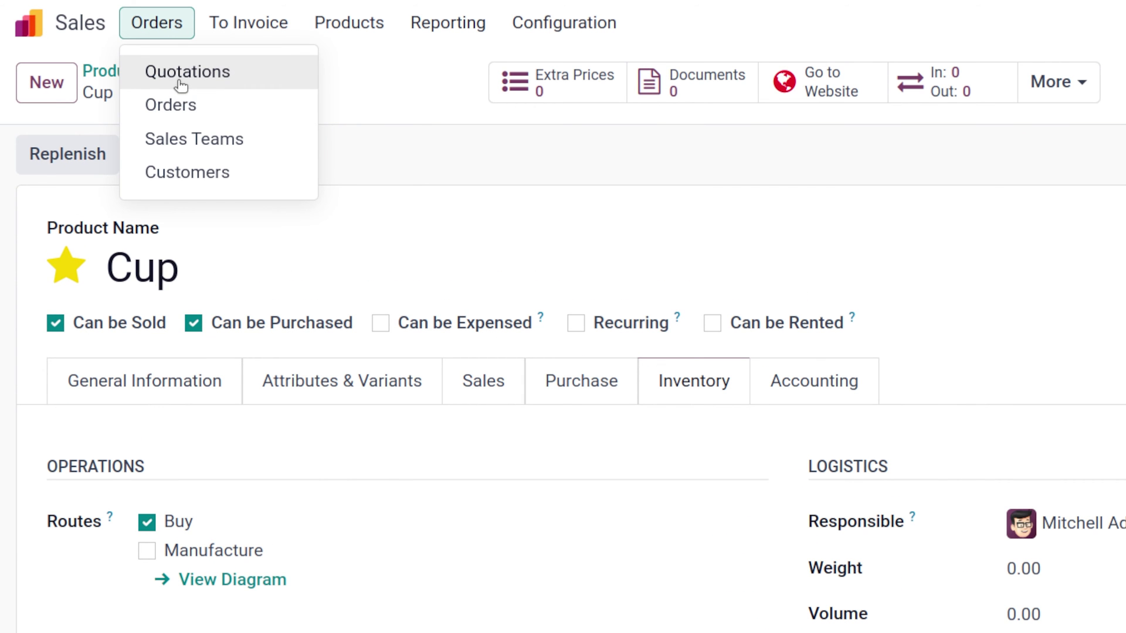
left_click(180, 82)
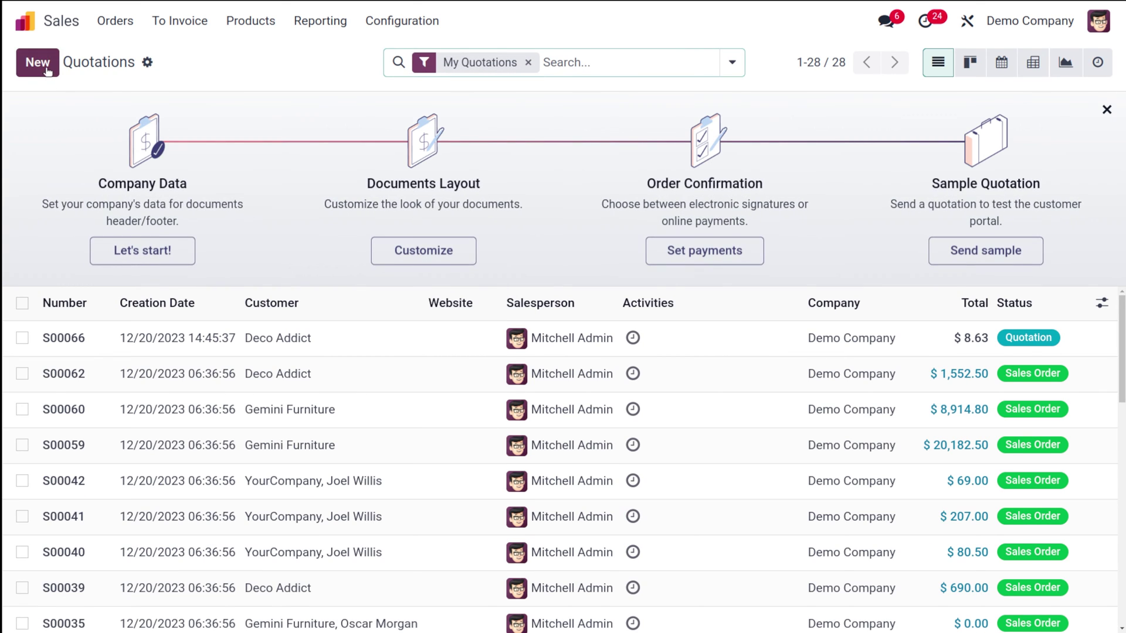
Start a new quotation for Deco Addict with a Cup order line
left_click(45, 68)
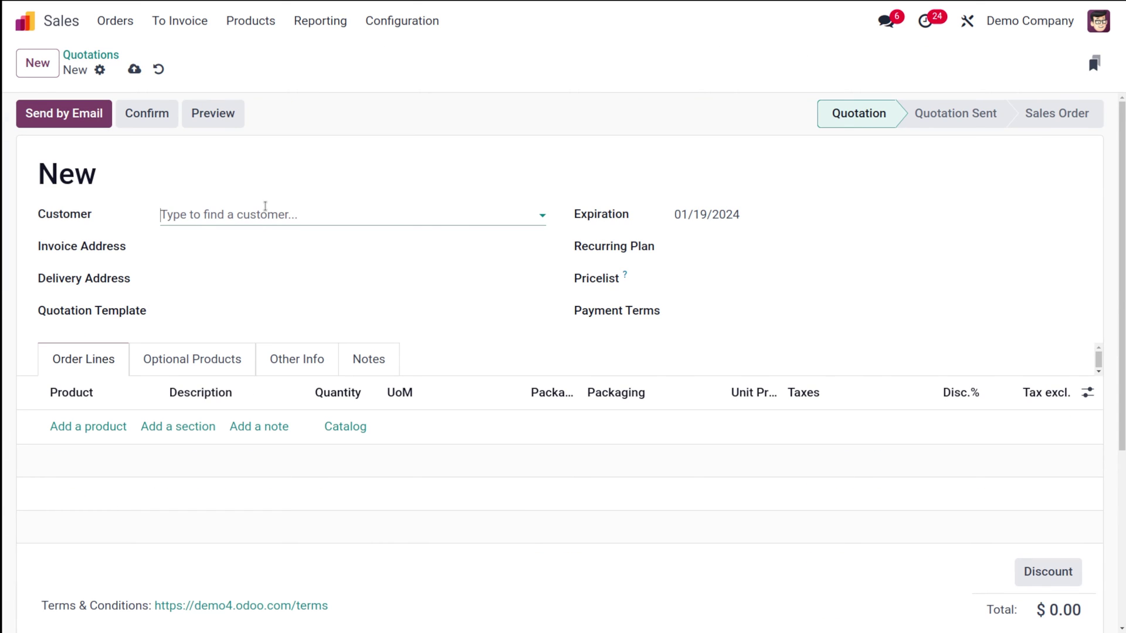
left_click(265, 208)
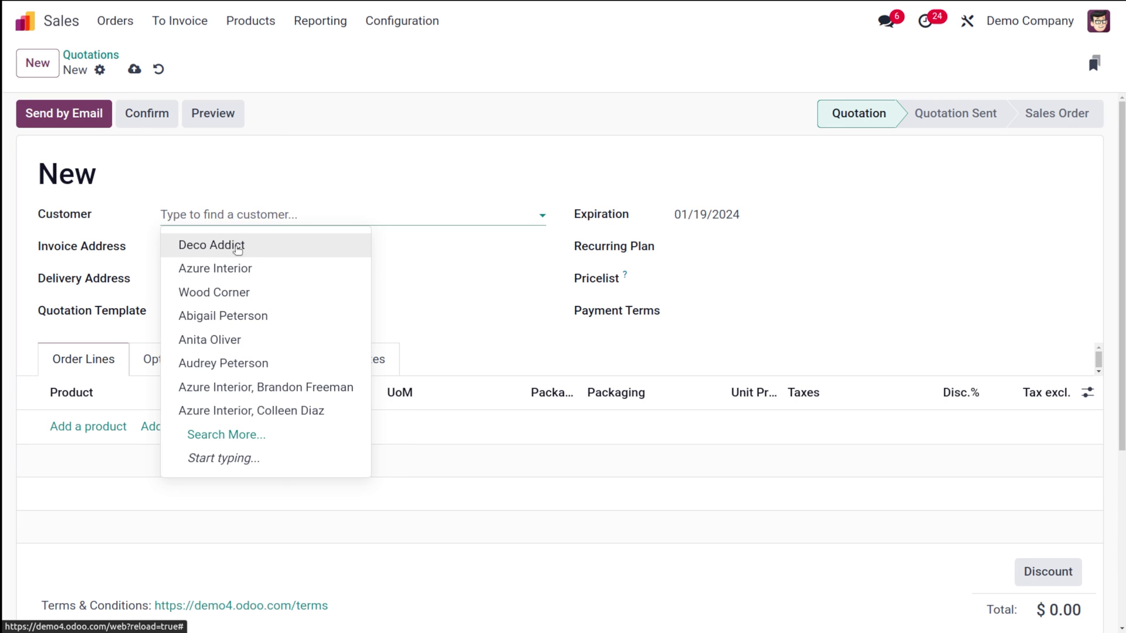
left_click(220, 247)
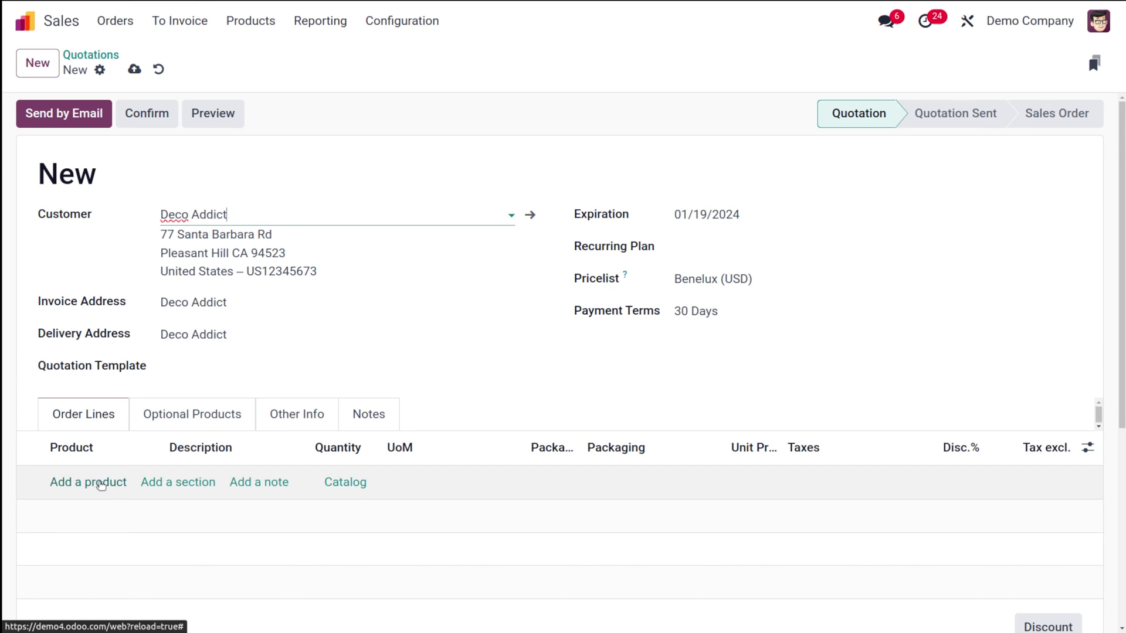
left_click(101, 483)
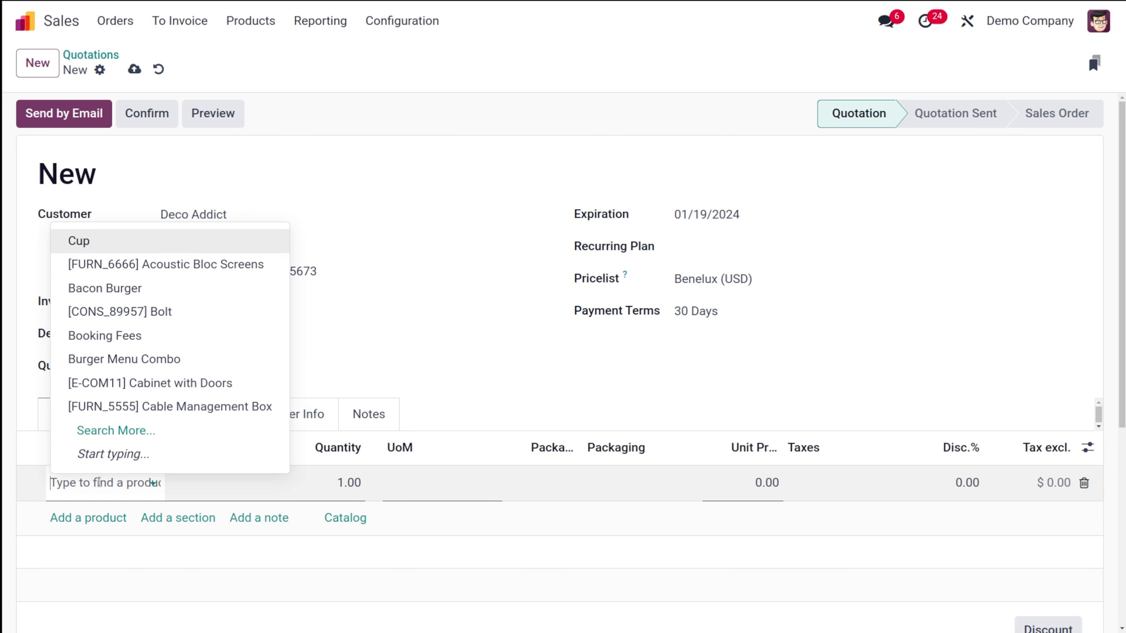
left_click(147, 243)
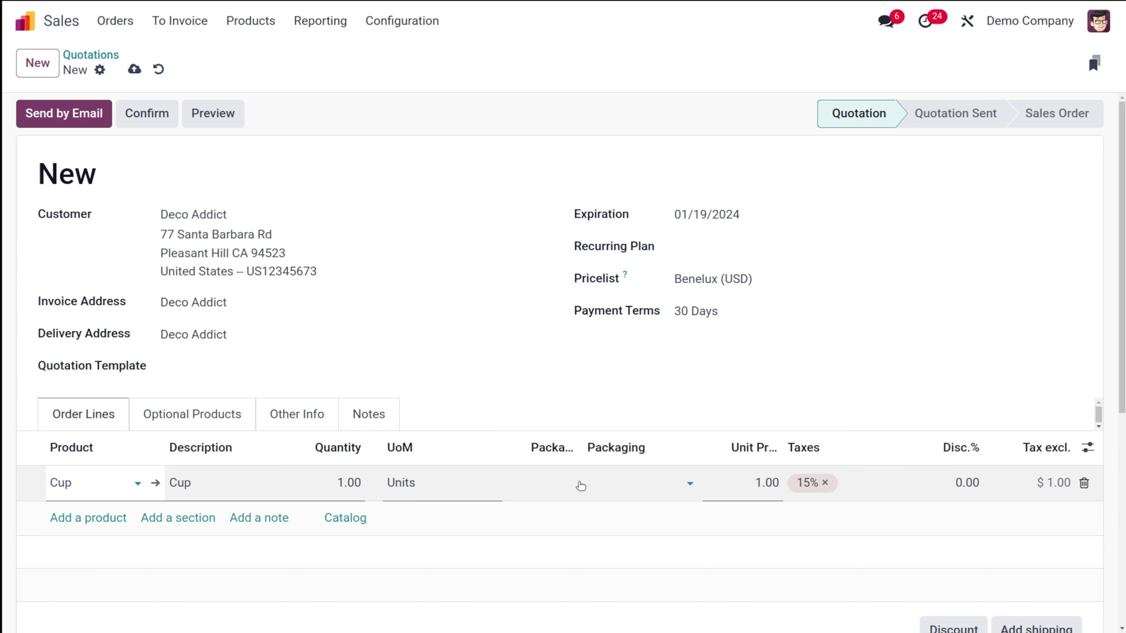
Choose the Pack of 5 packaging on the Cup line and dismiss the quantity warning
left_click(632, 483)
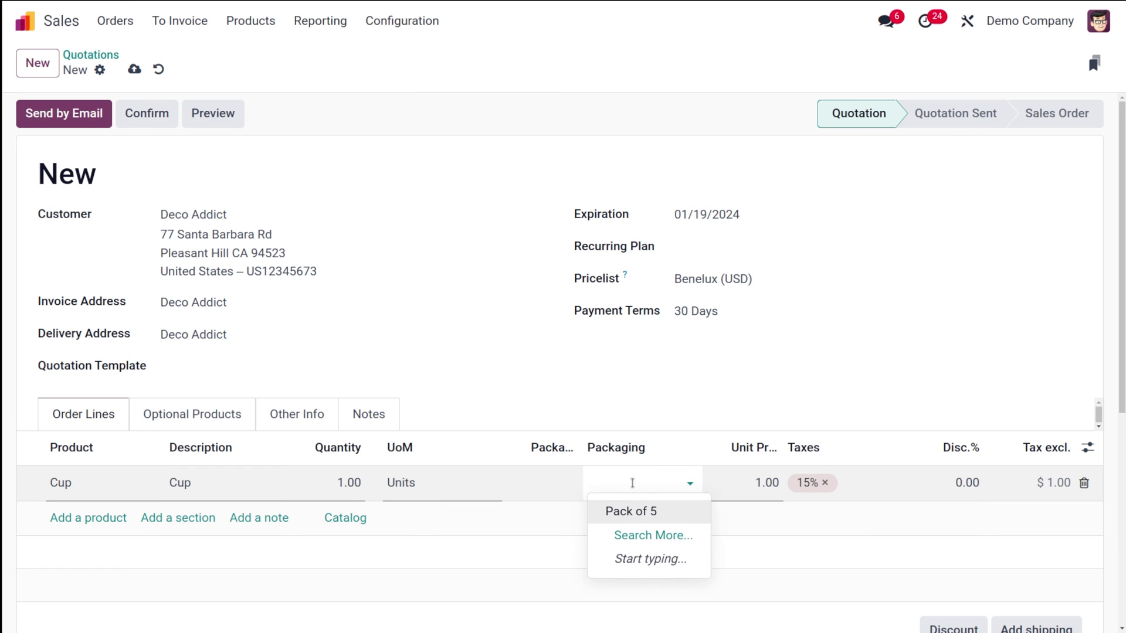
left_click(631, 512)
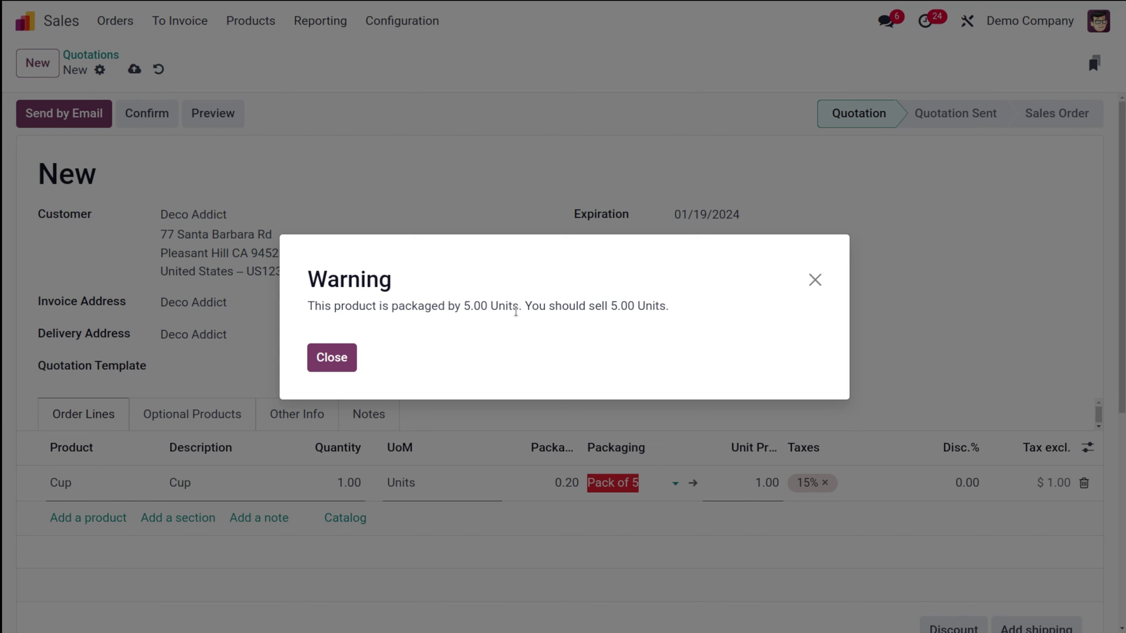
left_click(329, 355)
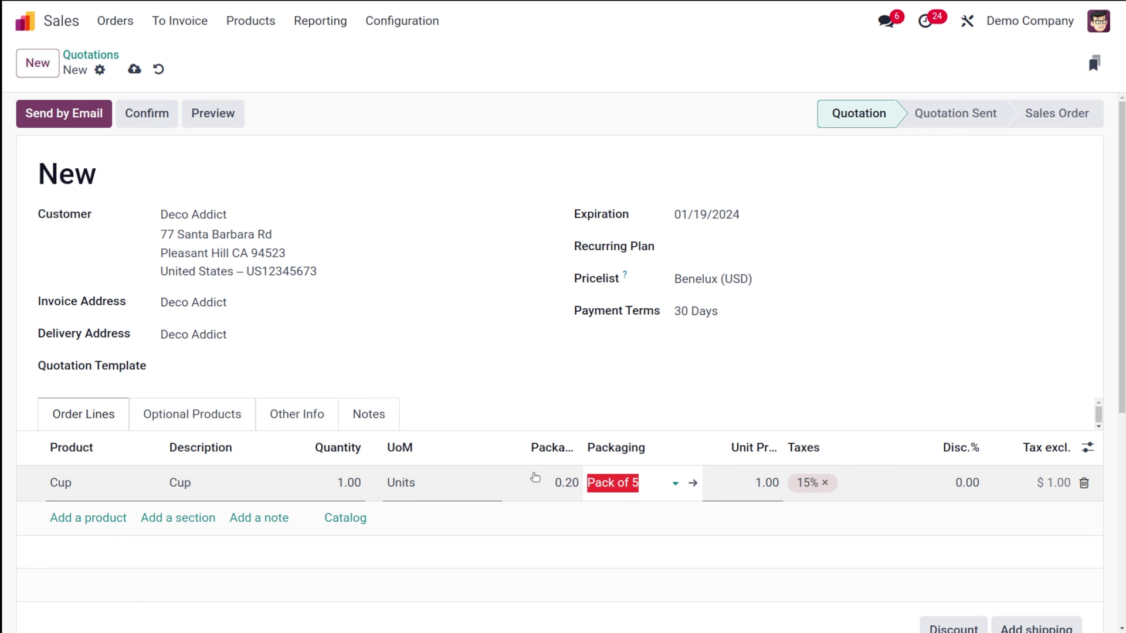
Set the Cup line's quantity to 5, giving a $5.00 line
left_click(348, 484)
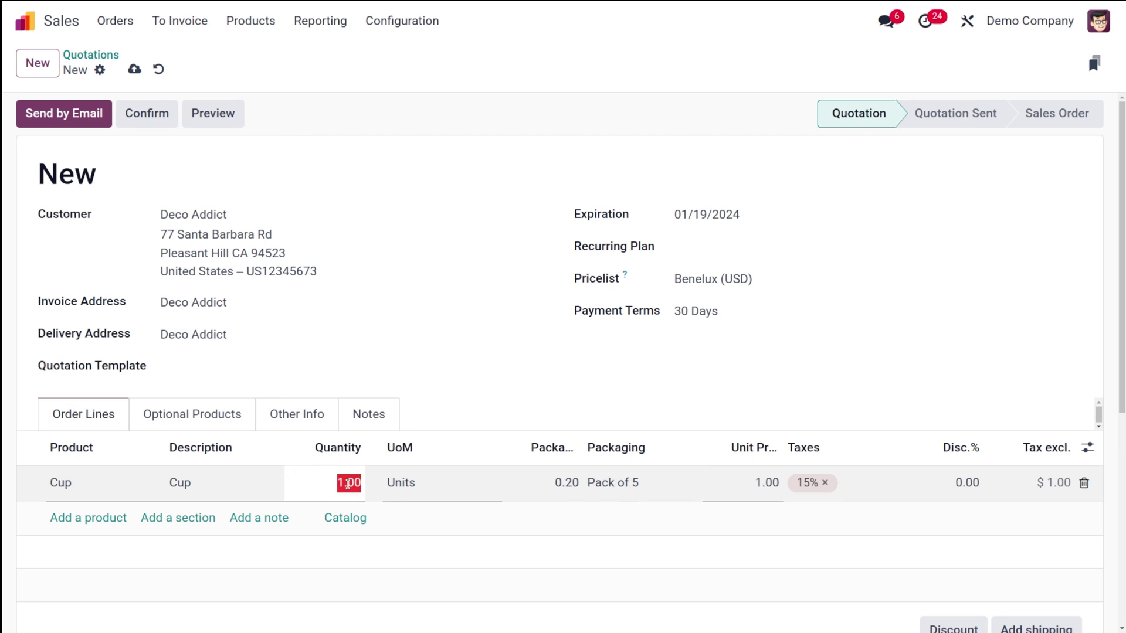
type("5")
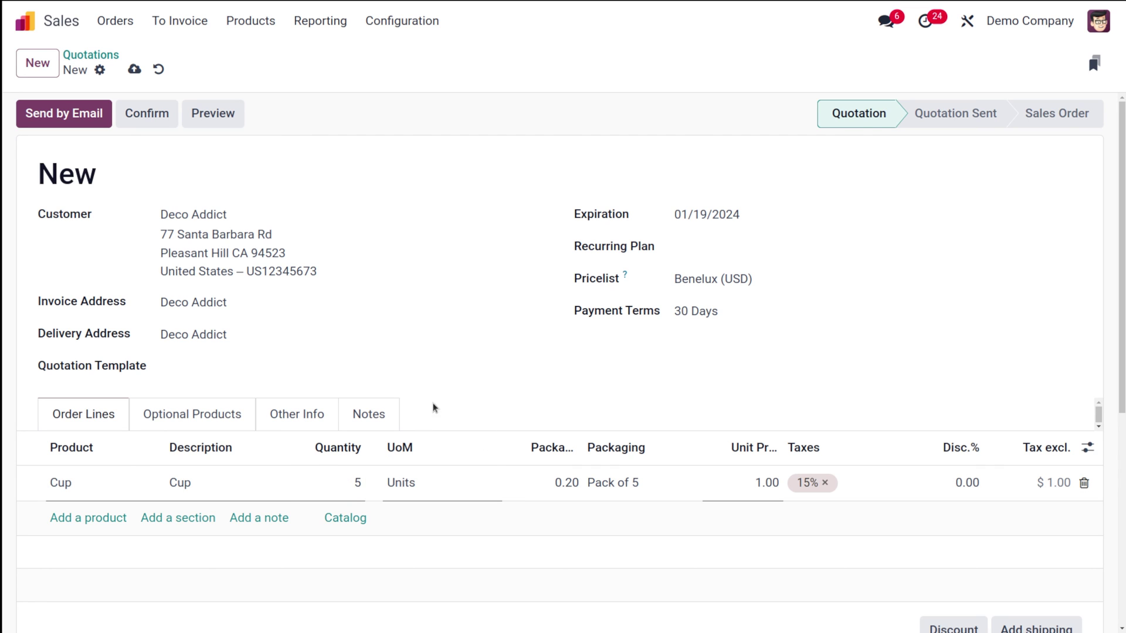
left_click(499, 402)
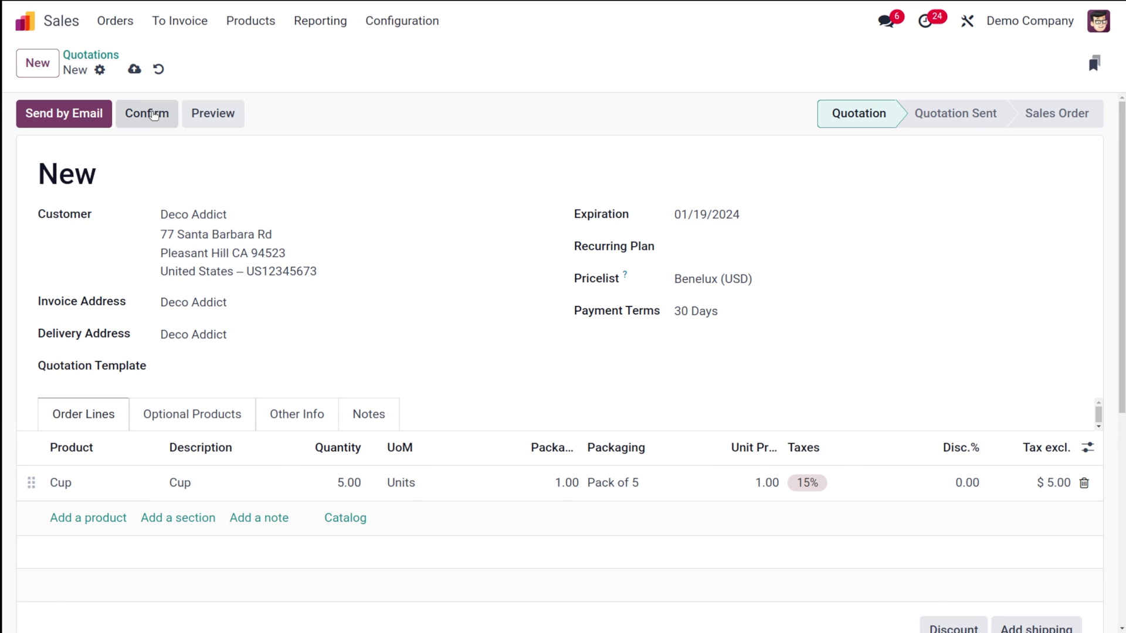
Confirm the quotation as order S00067 and open the Create Invoice dialog
left_click(150, 114)
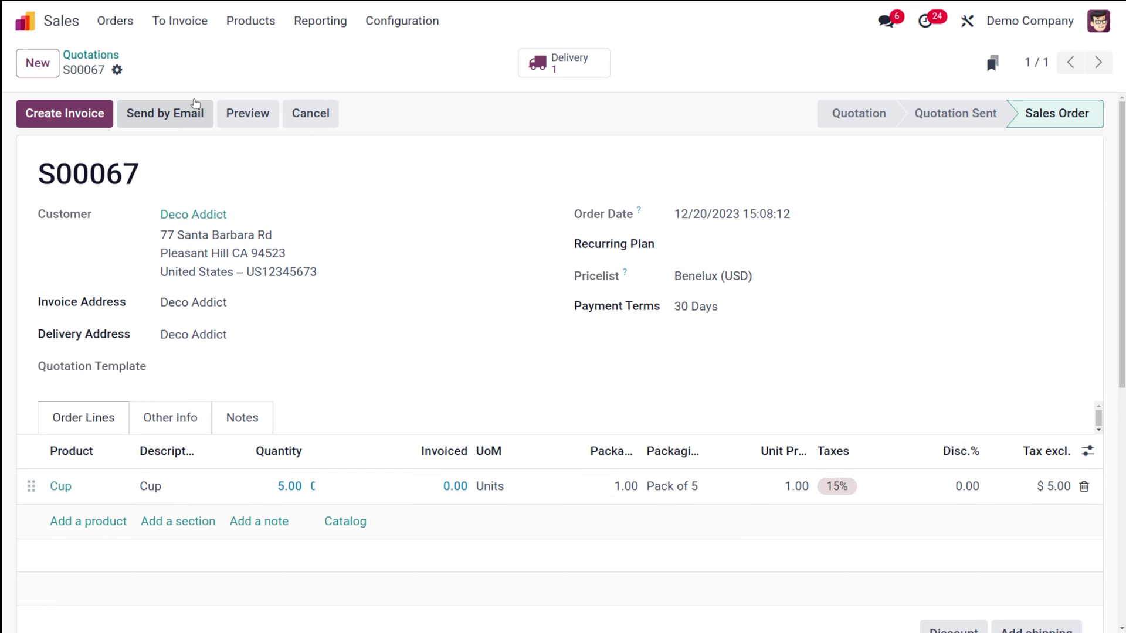
left_click(88, 116)
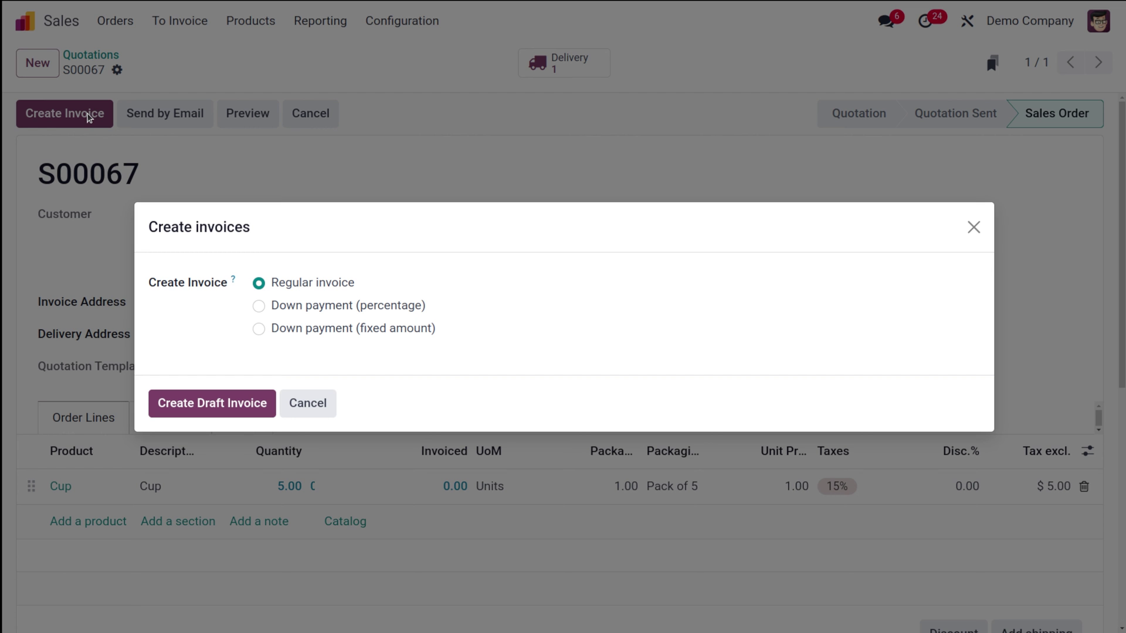
Create and post invoice INV/2023/00005, then register its $5.75 payment
left_click(205, 414)
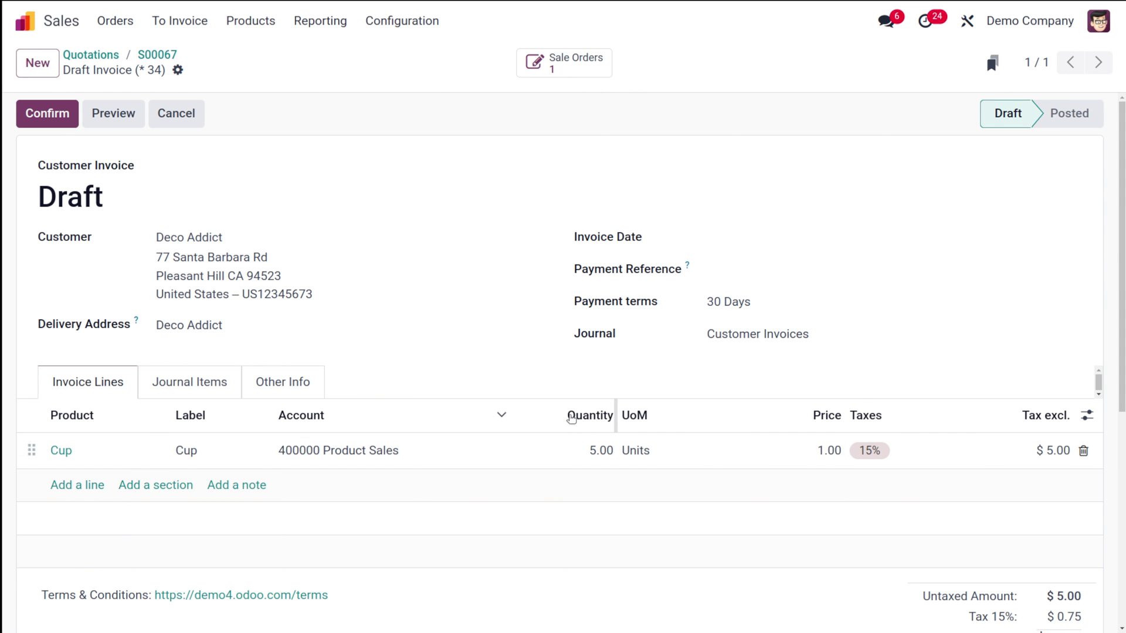
left_click(68, 126)
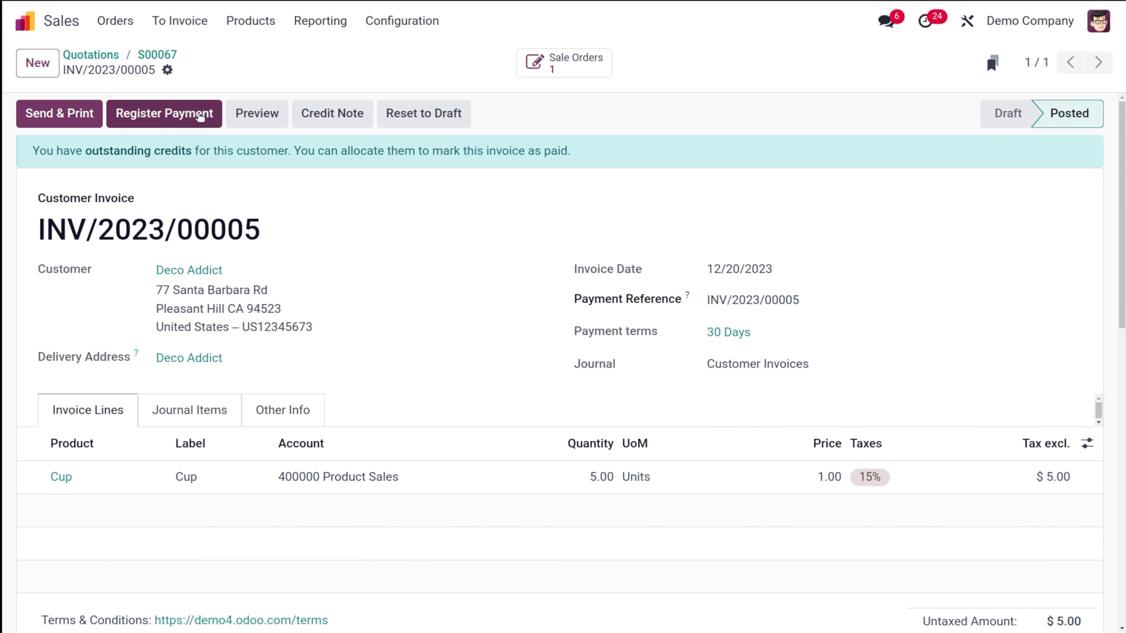
left_click(196, 115)
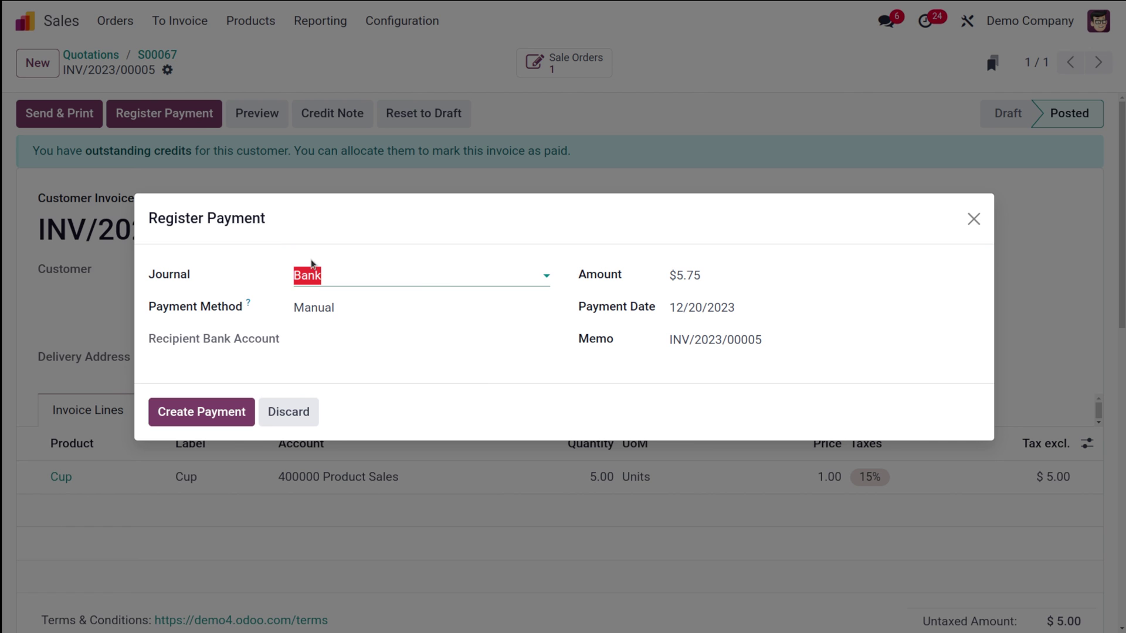
left_click(205, 412)
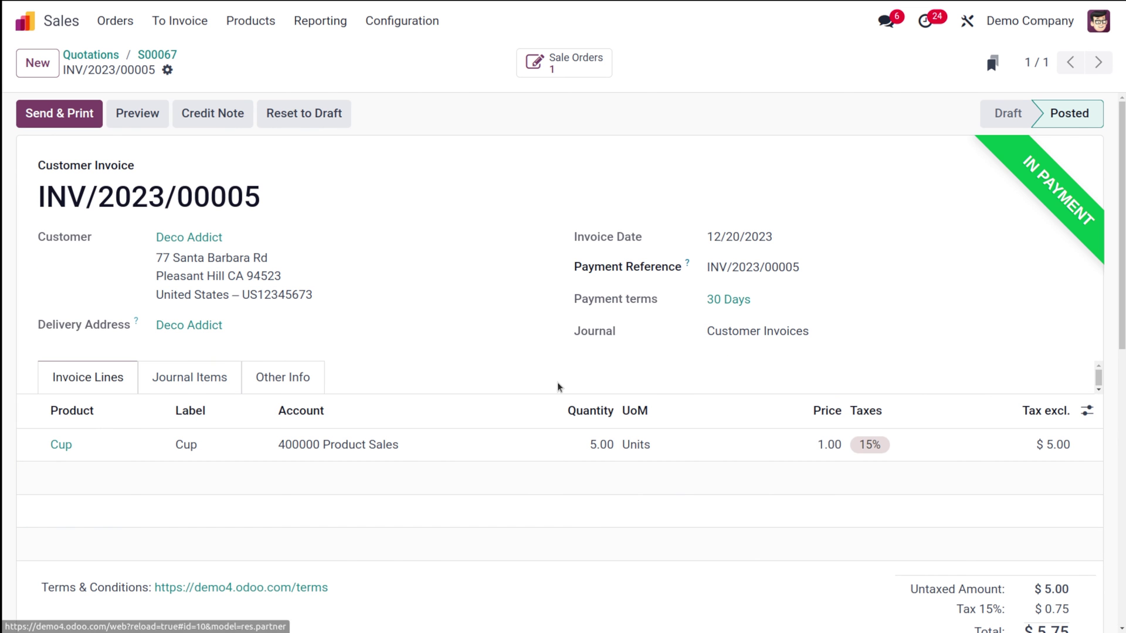